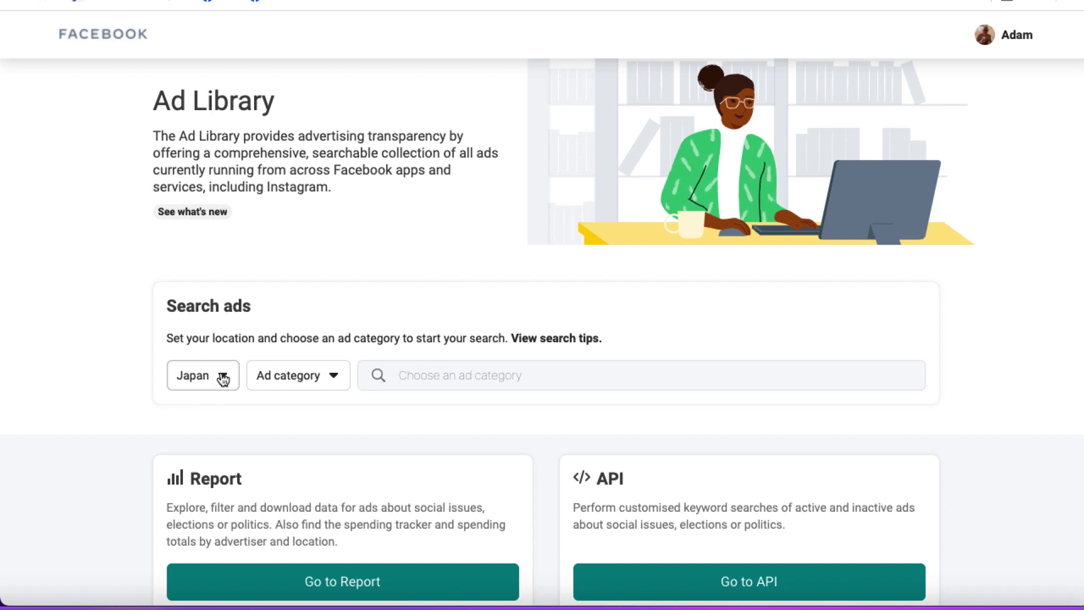
- Set the ad search location to All countries and the ad category to All ads
click(223, 377)
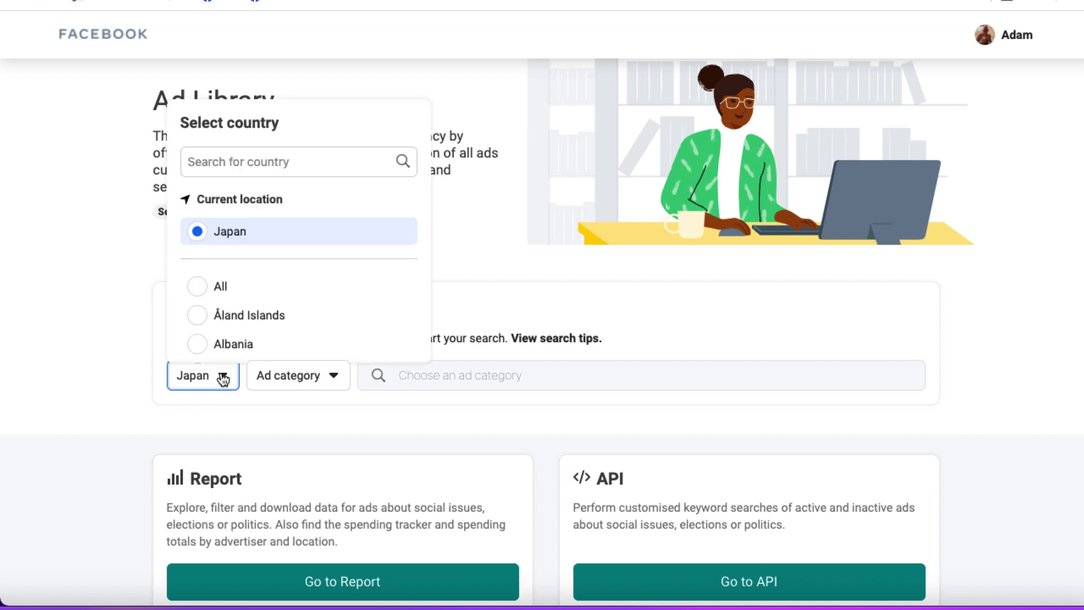
click(198, 287)
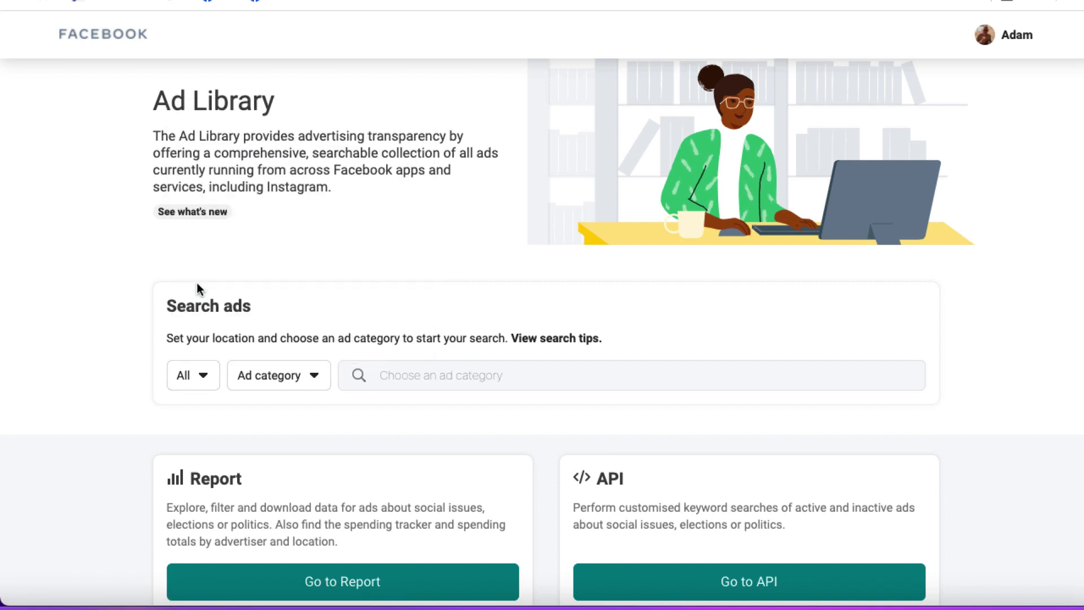
click(313, 383)
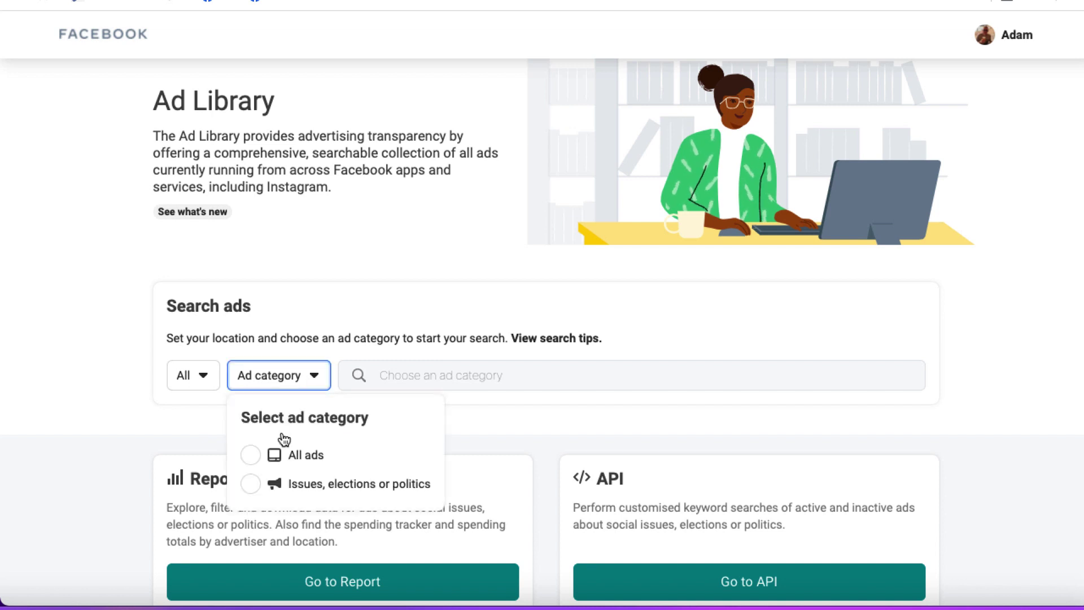
click(271, 460)
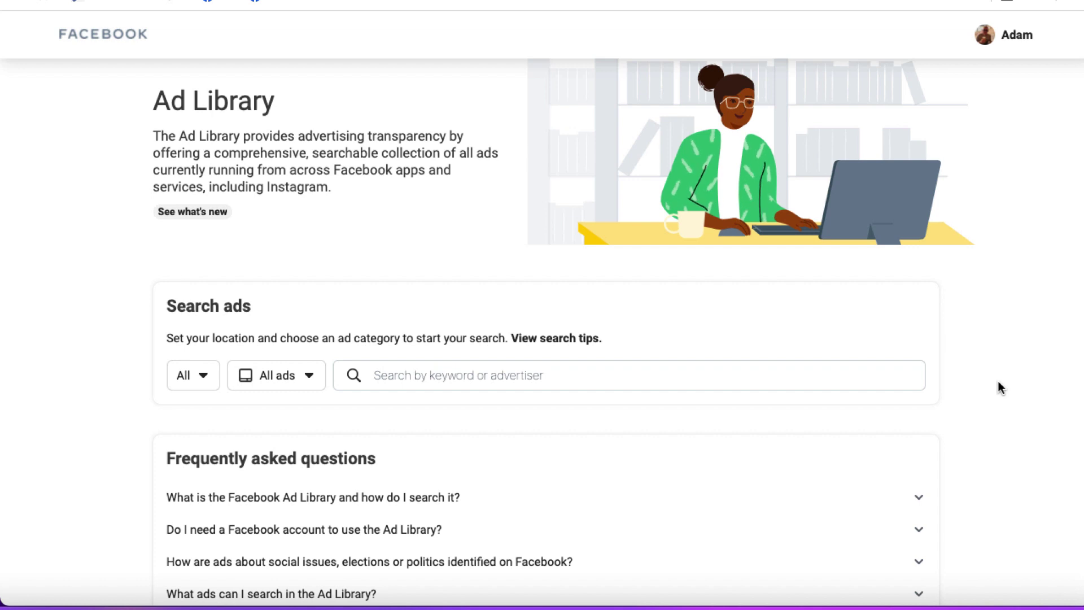
- Search ads for 'dog training' and scroll through the roughly 9,400 results
click(770, 378)
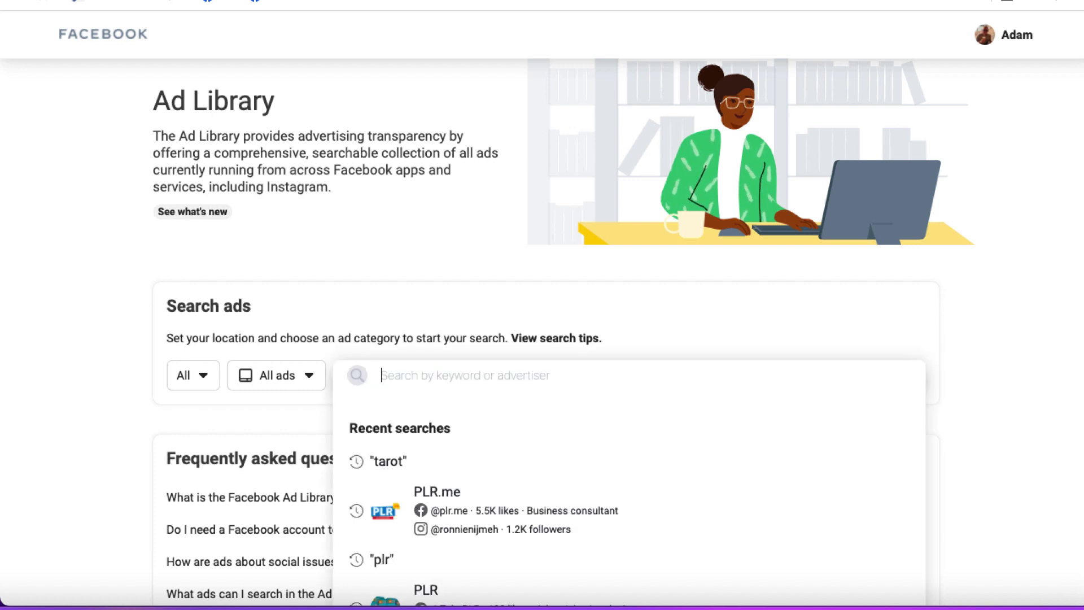
text(dog traini)
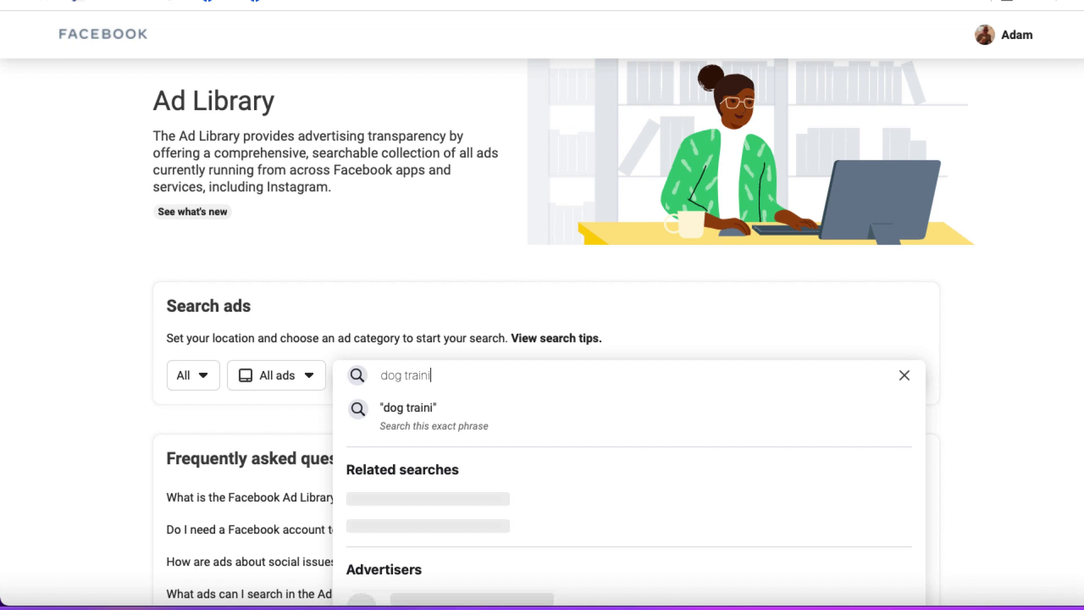
text(ng)
key(Return)
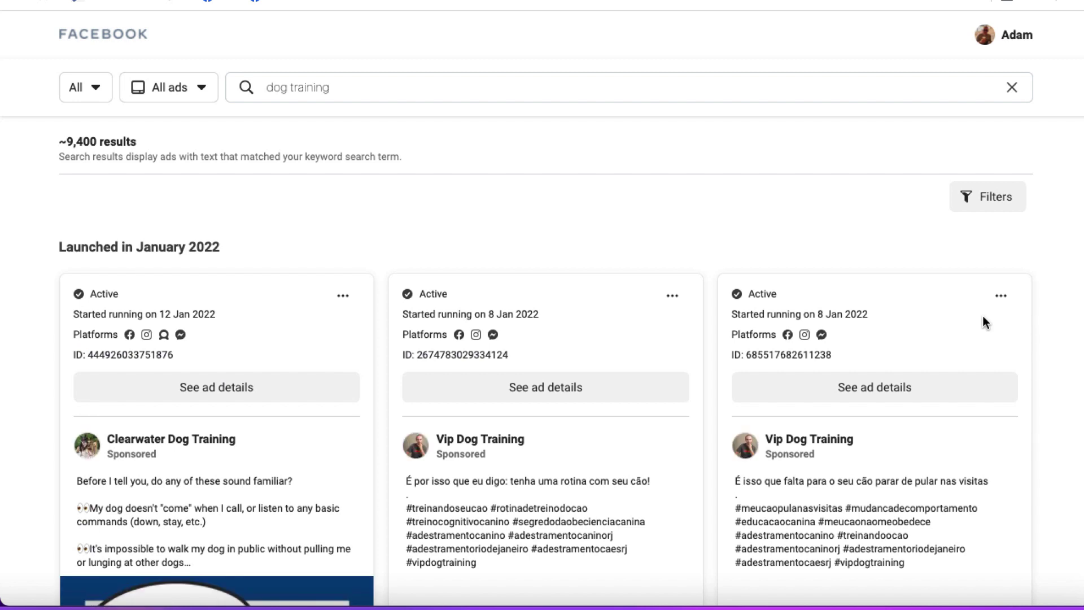
scroll(1040, 468, down, 5)
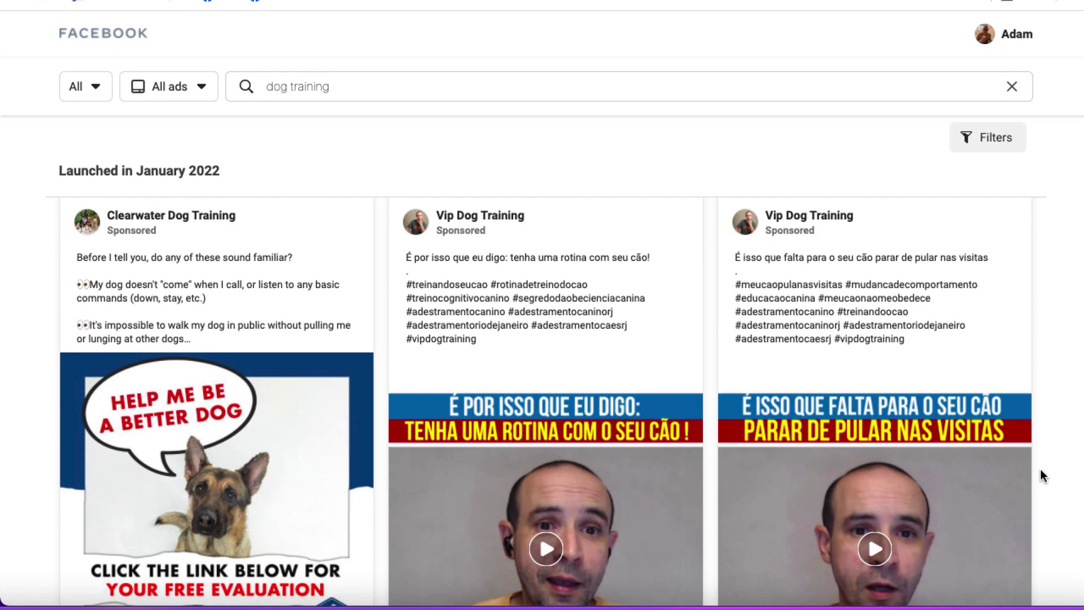
scroll(941, 467, down, 5)
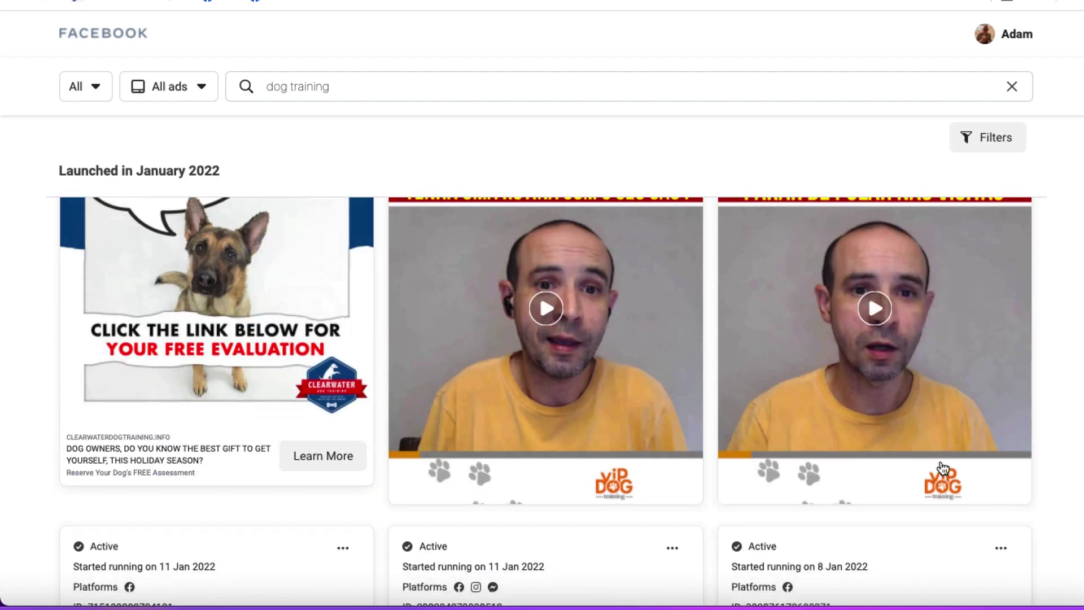
scroll(940, 460, down, 10)
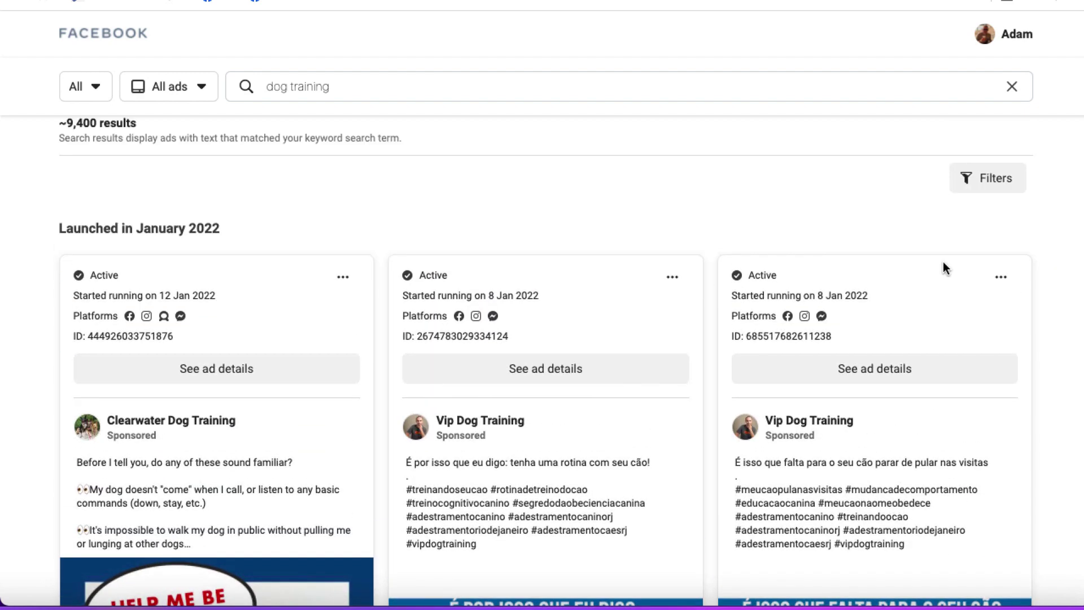
- Filter the results to media type Videos and language English, then apply both filters
click(987, 181)
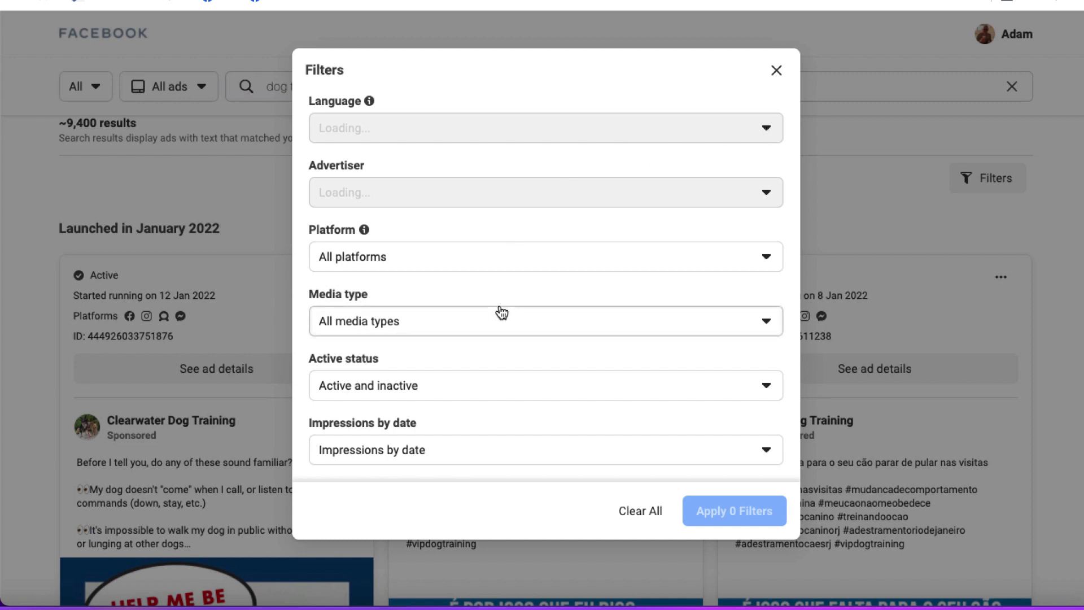
click(766, 331)
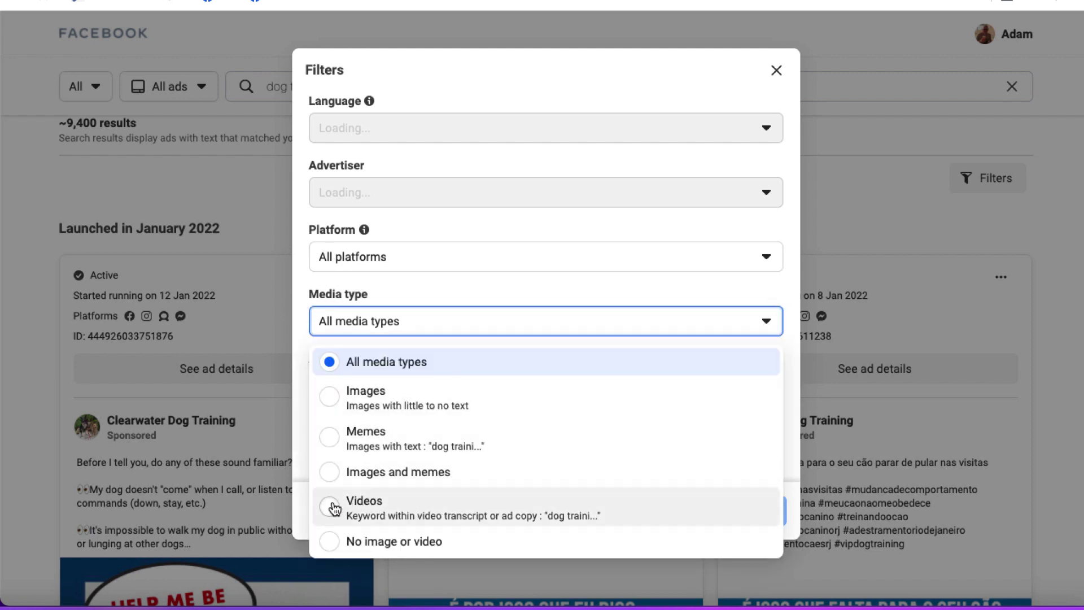
click(371, 502)
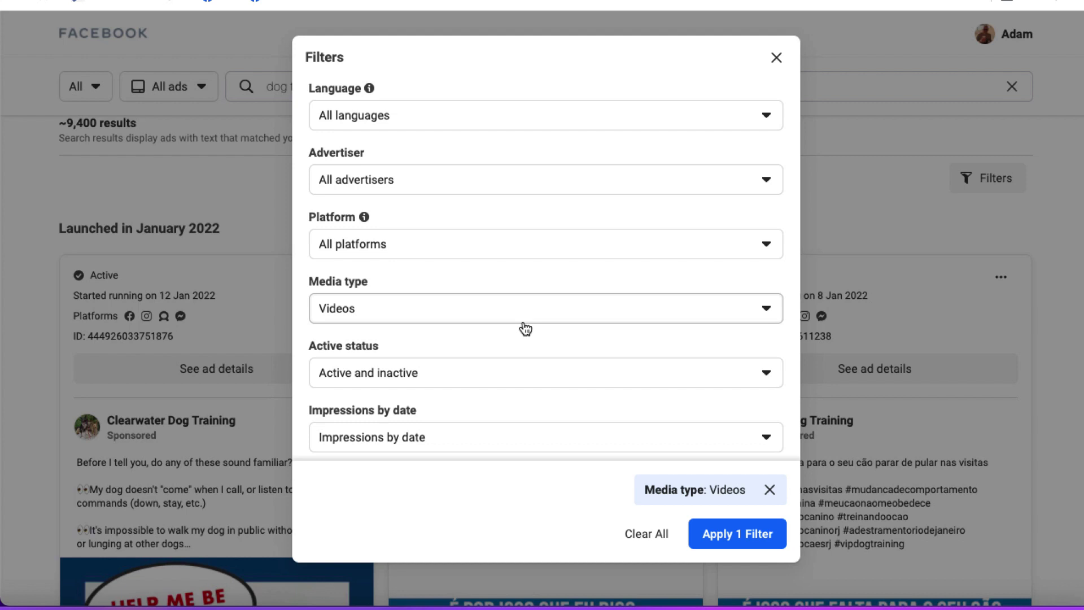
click(768, 116)
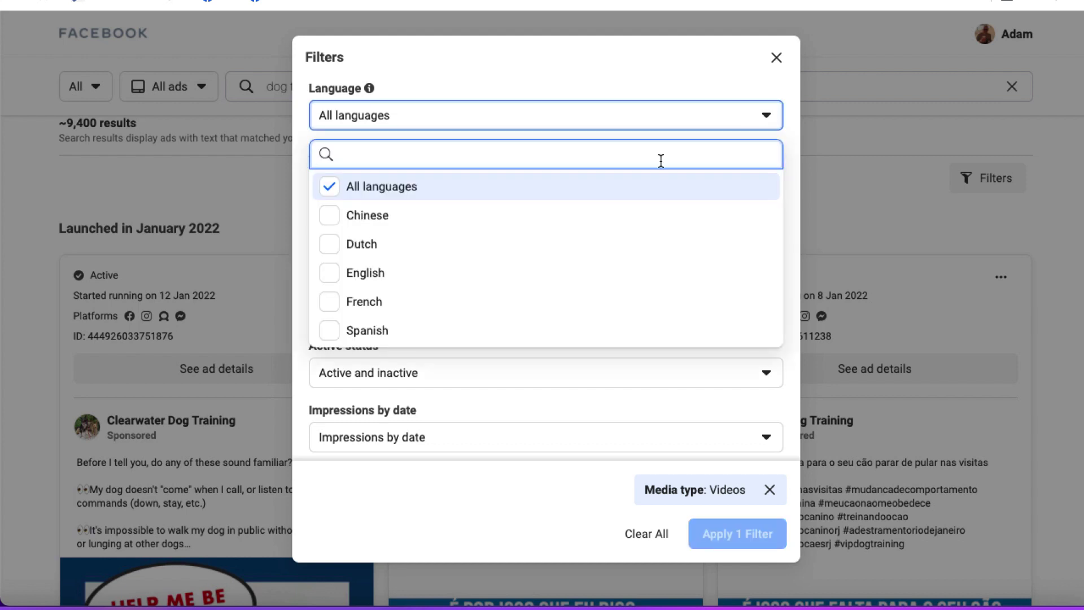
click(330, 276)
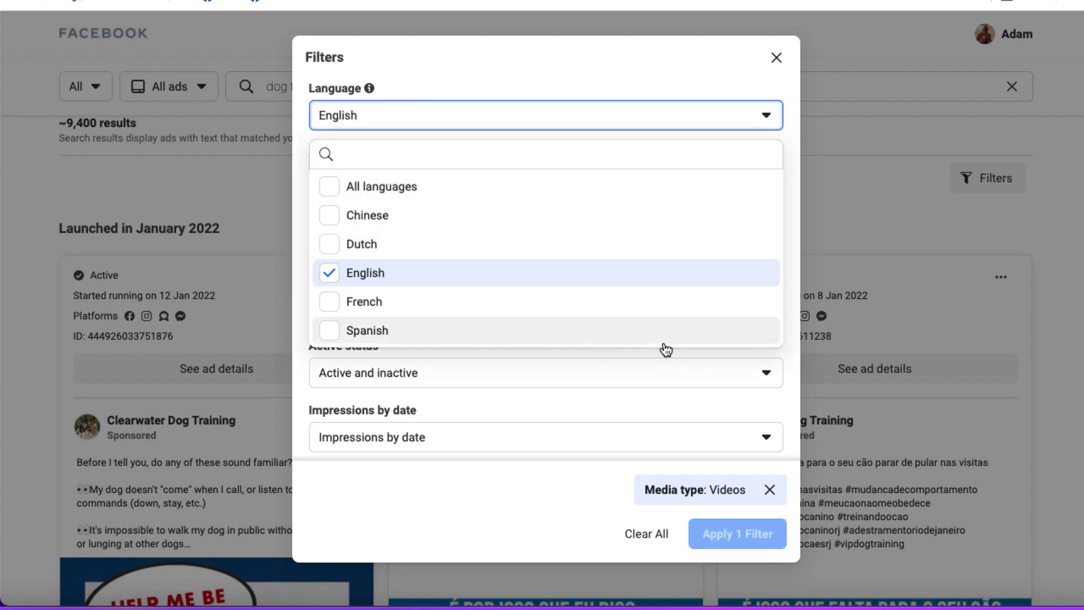
click(790, 367)
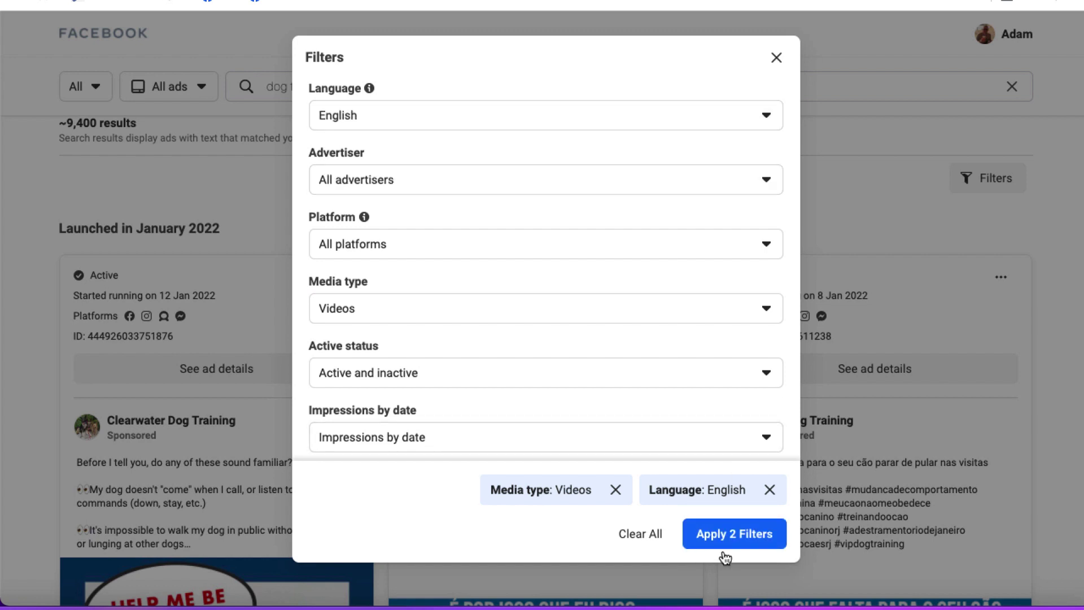
click(732, 534)
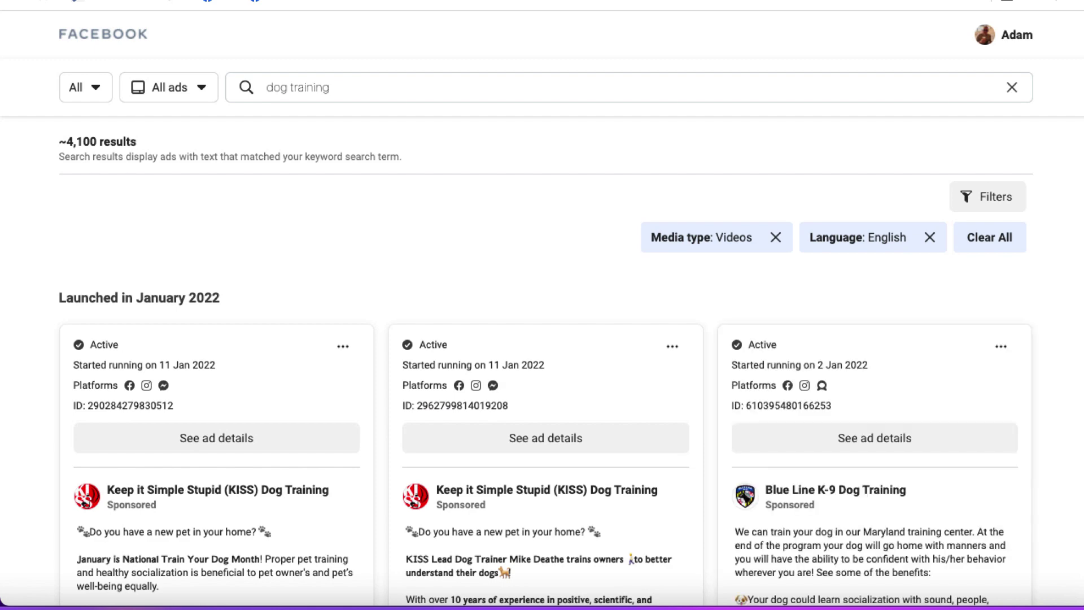
- Scroll through the English dog training video ads to find the Blue Line K-9 Dog Training ad
scroll(1022, 477, down, 6)
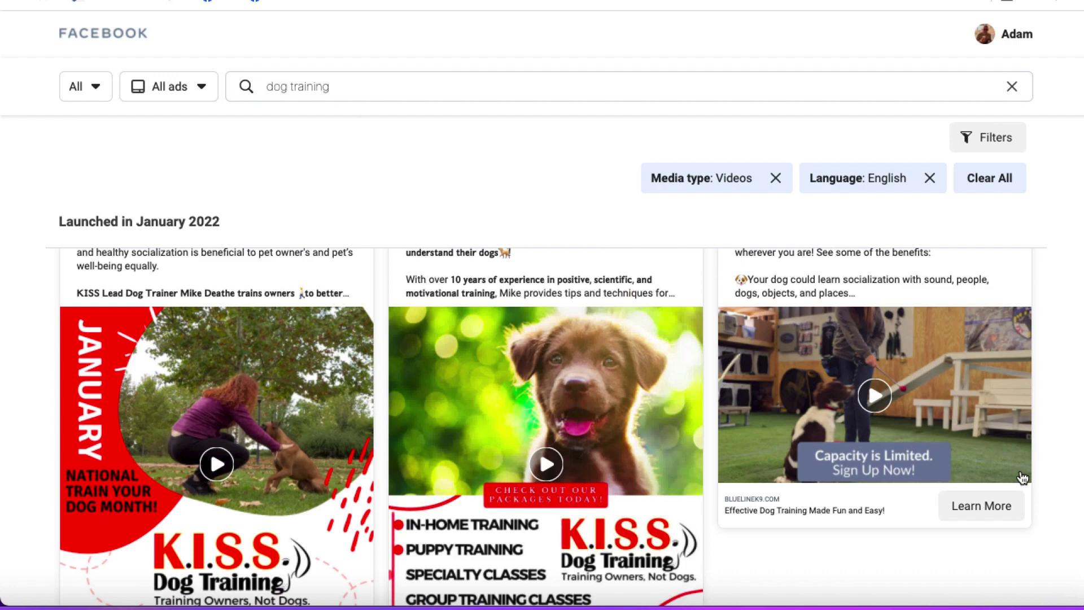
scroll(1022, 477, up, 3)
scroll(1022, 477, down, 6)
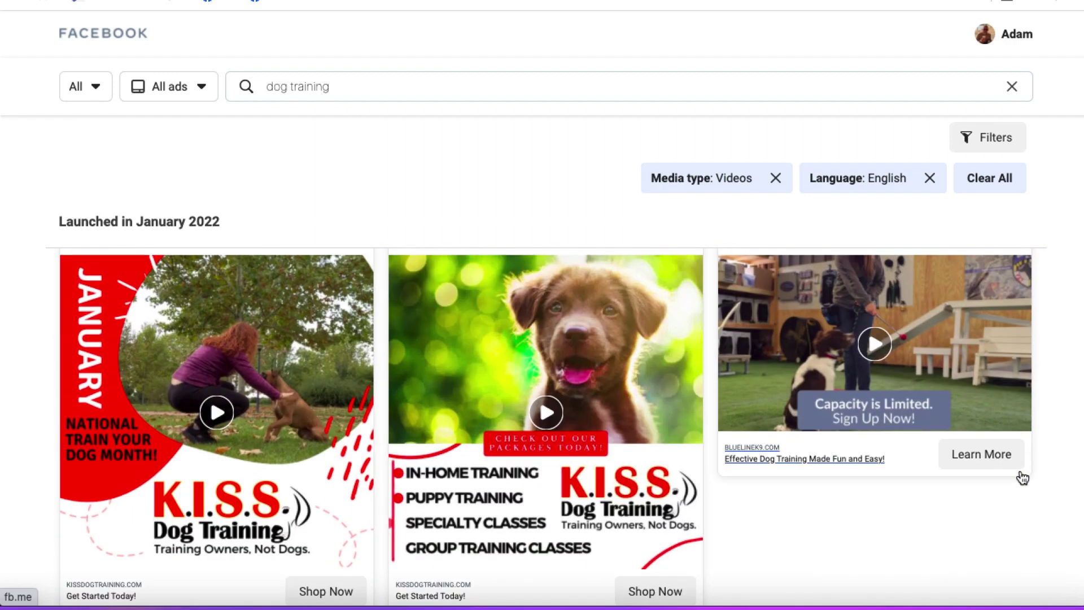
scroll(1022, 477, down, 10)
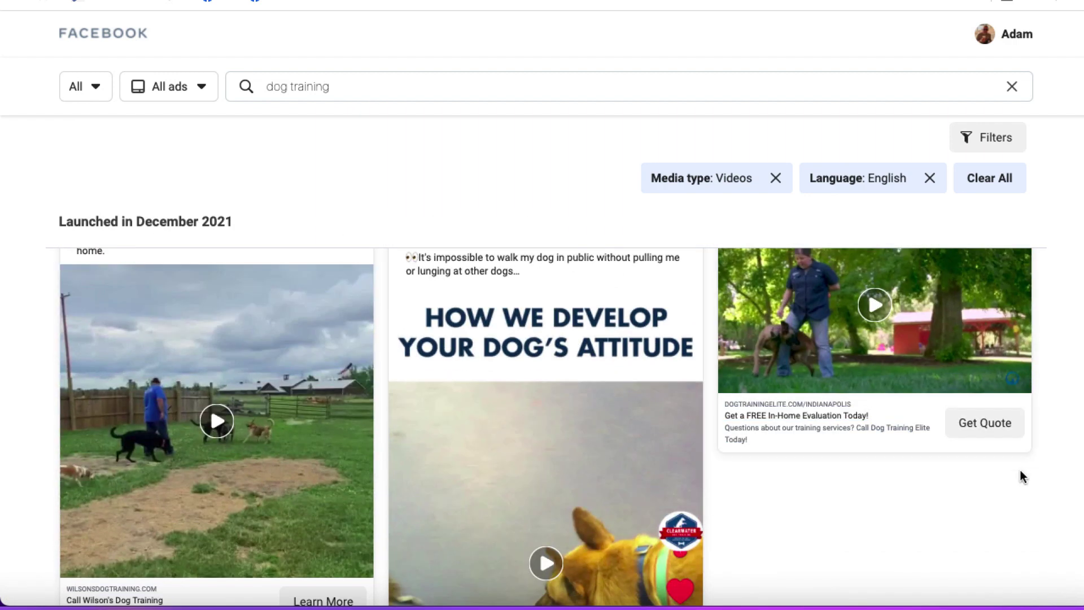
scroll(1022, 477, down, 7)
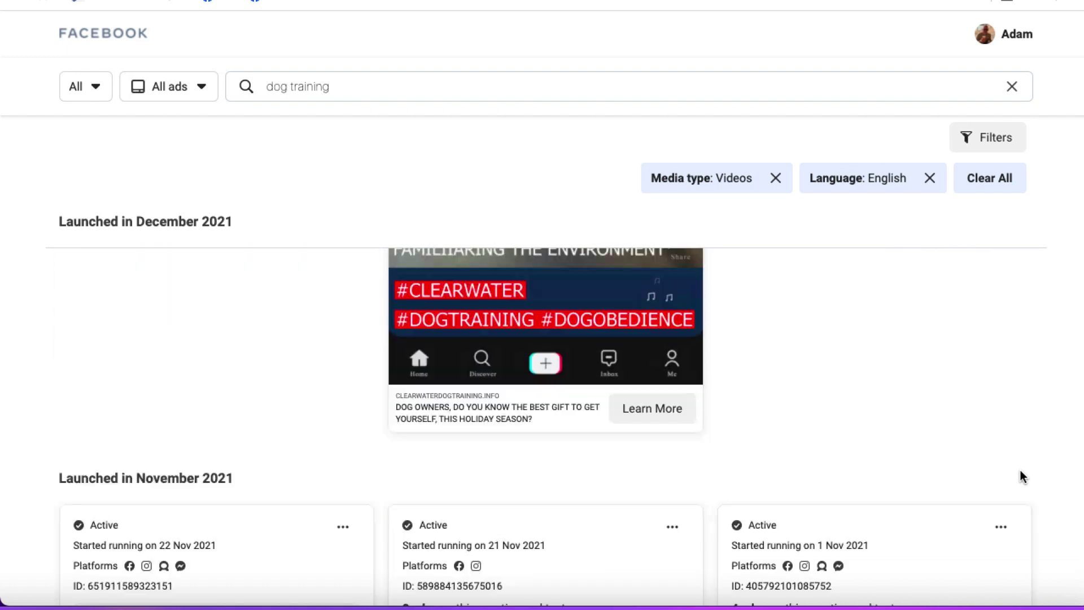
scroll(1021, 473, down, 6)
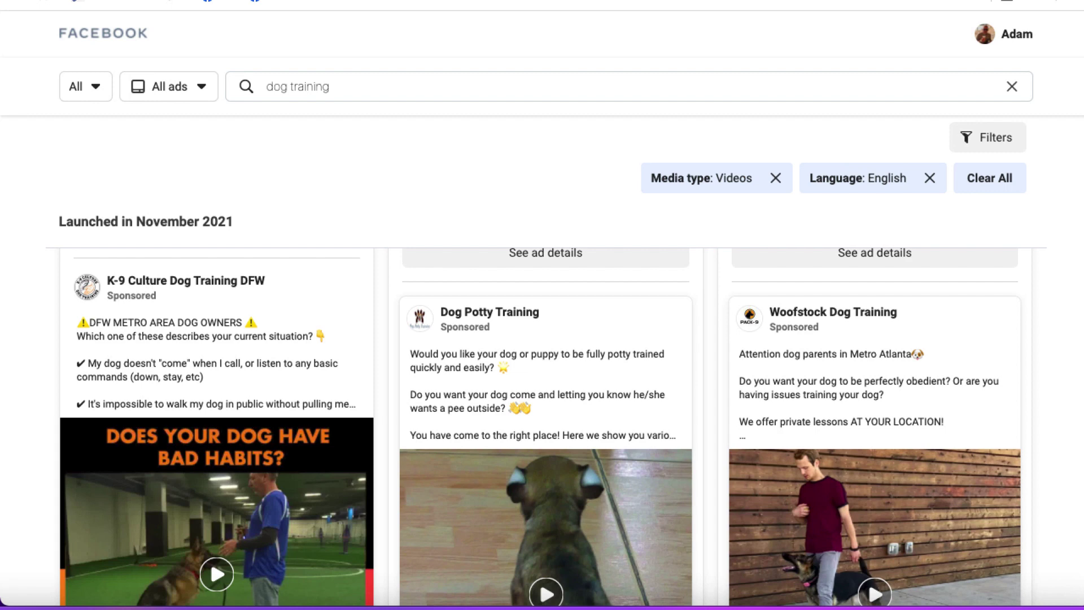
scroll(1045, 417, down, 3)
scroll(1046, 418, up, 1)
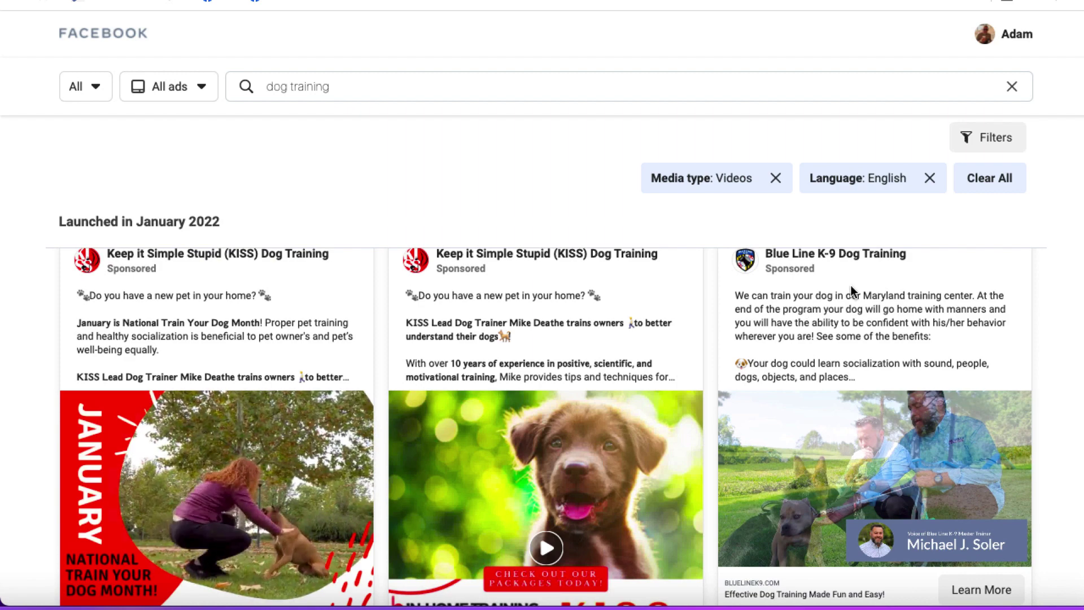
scroll(851, 286, up, 1)
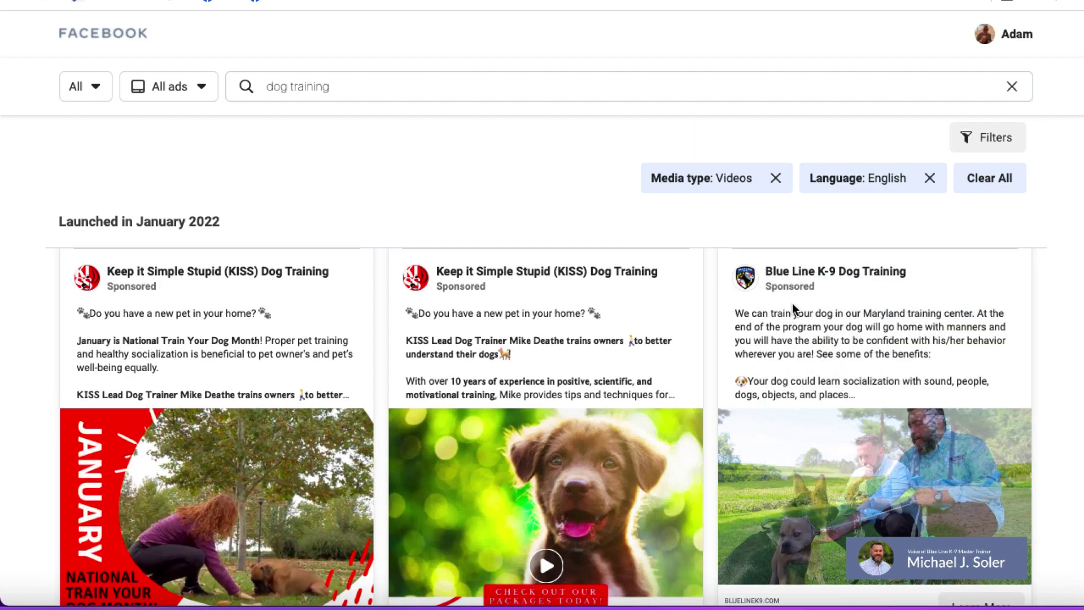
scroll(792, 303, down, 3)
scroll(815, 422, up, 1)
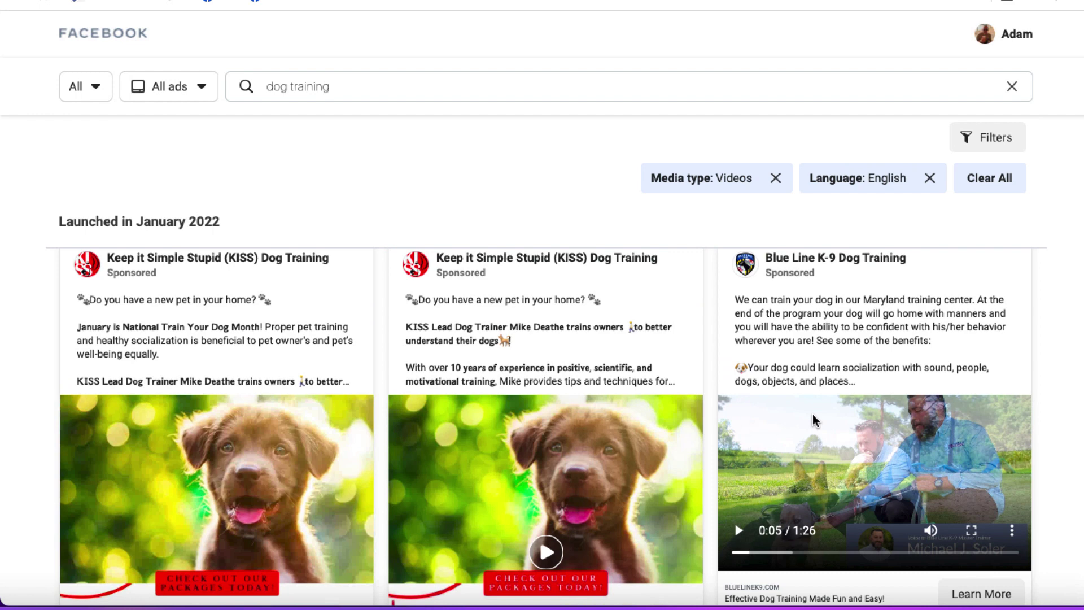
- Open the browser developer tools on the Blue Line K-9 ad details page via Inspect
scroll(892, 449, up, 5)
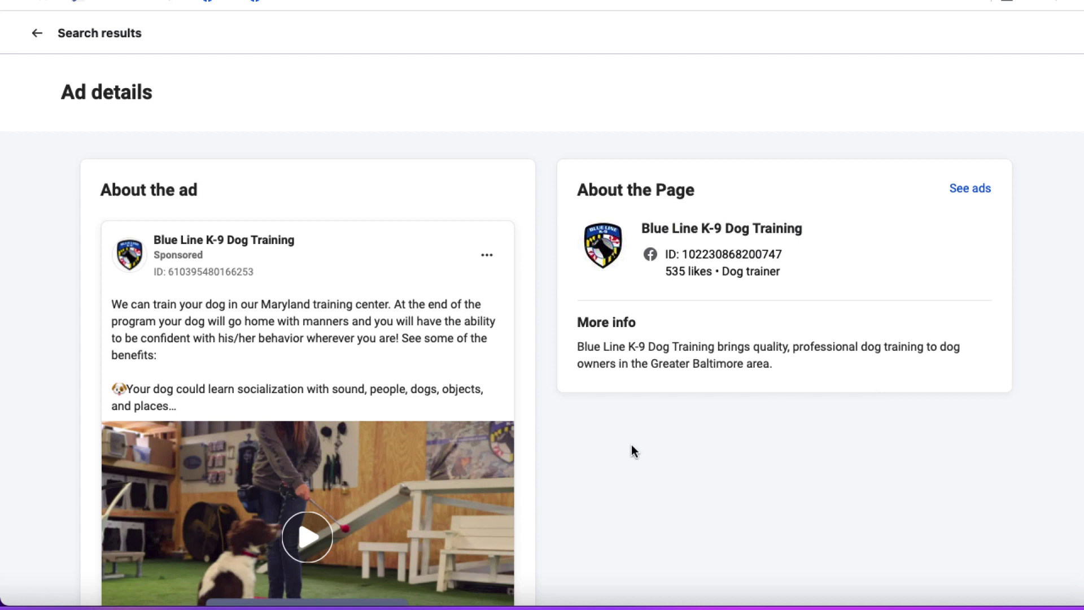
scroll(632, 445, down, 3)
scroll(631, 445, up, 2)
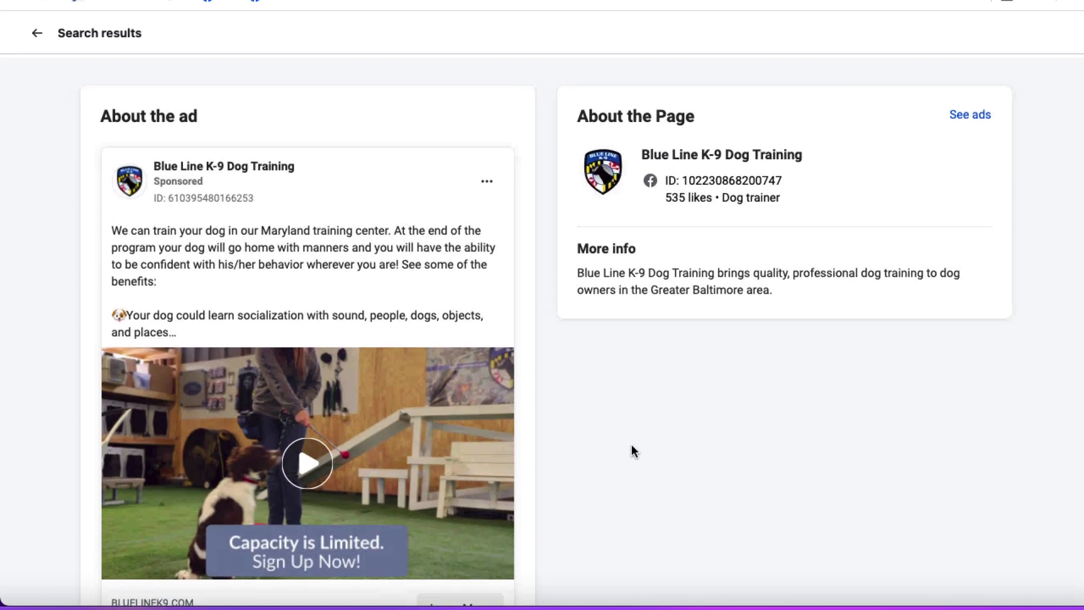
scroll(632, 446, down, 2)
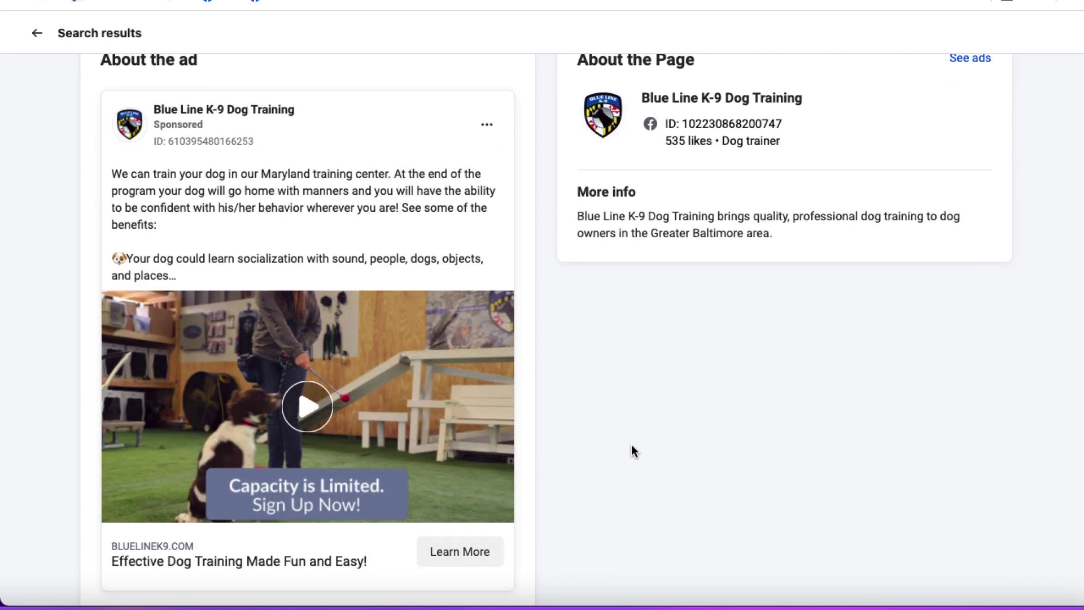
right_click(630, 416)
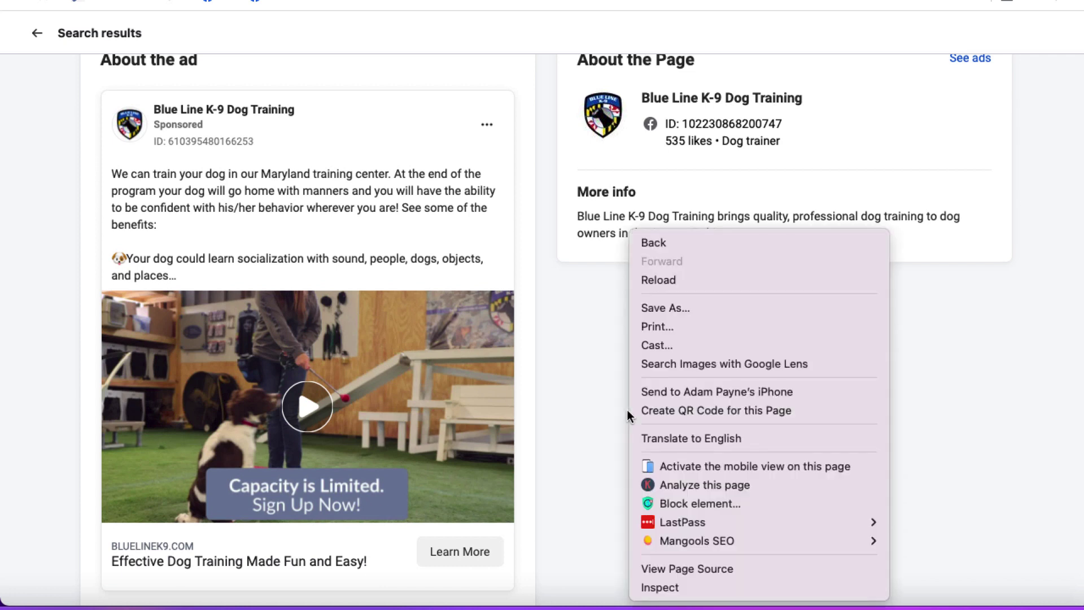
click(680, 587)
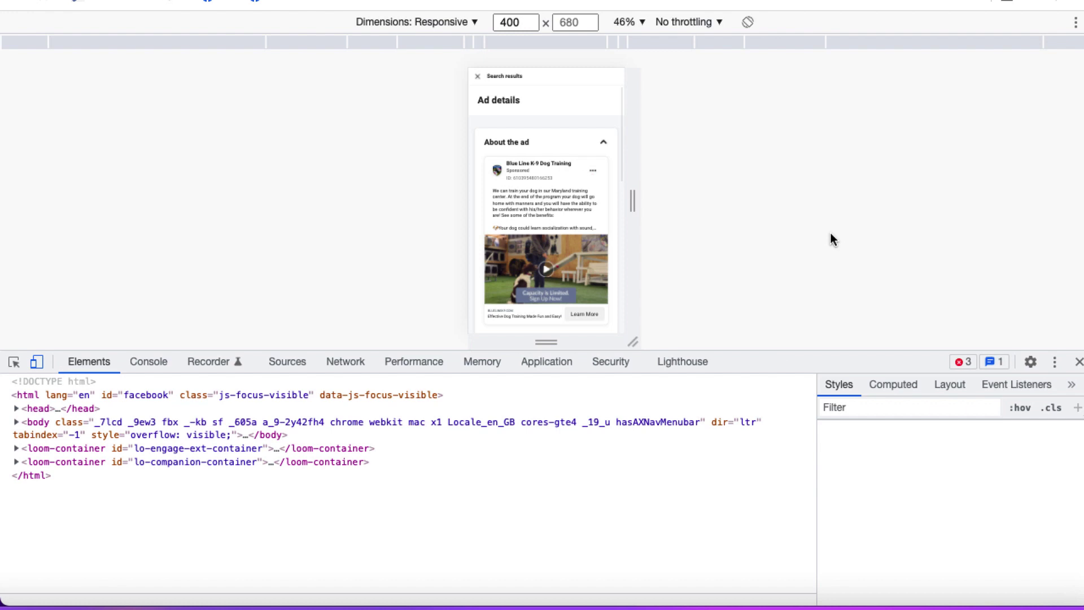
- Capture the ad video's request in the Network panel by playing it, then download the media file
click(346, 362)
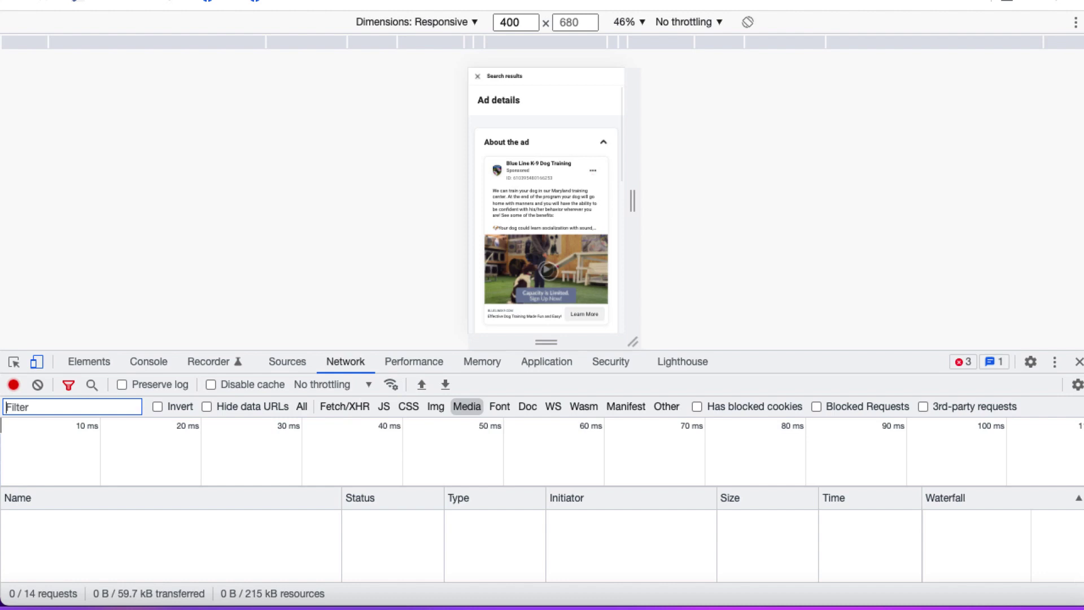
click(547, 273)
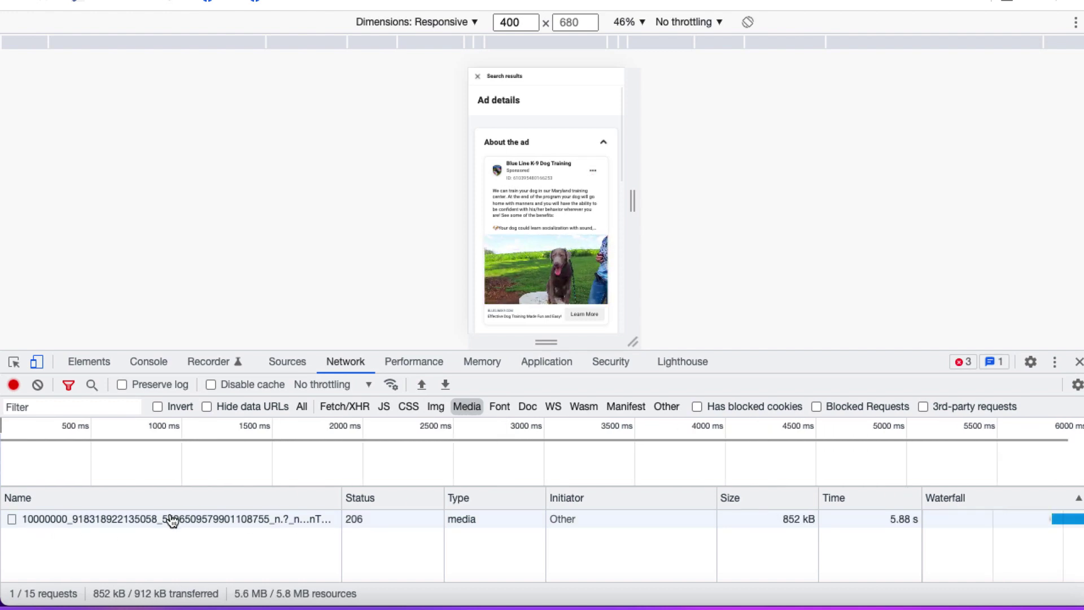
right_click(463, 519)
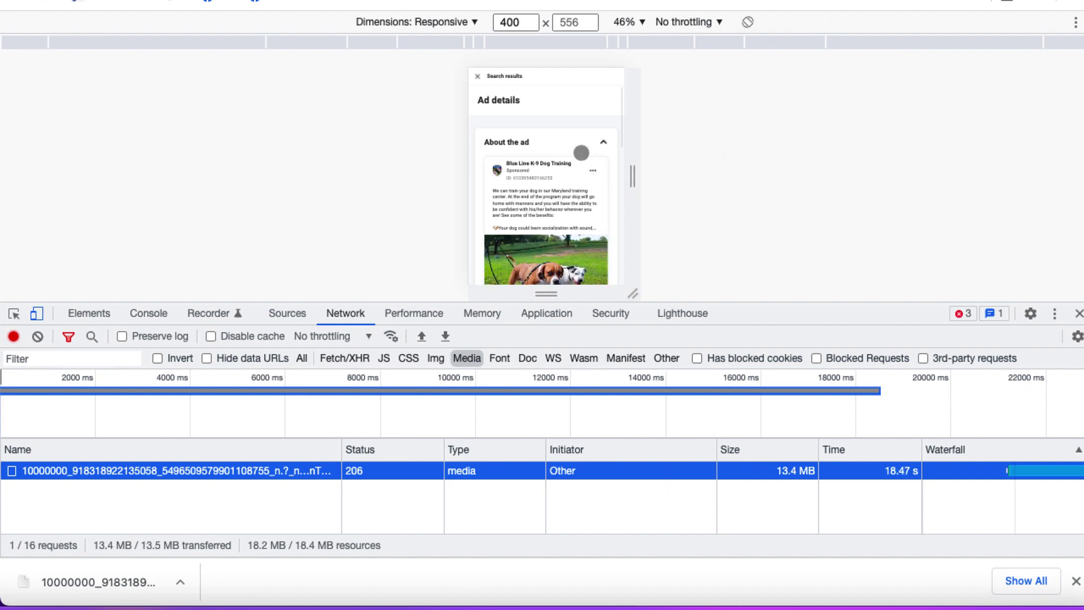
click(881, 0)
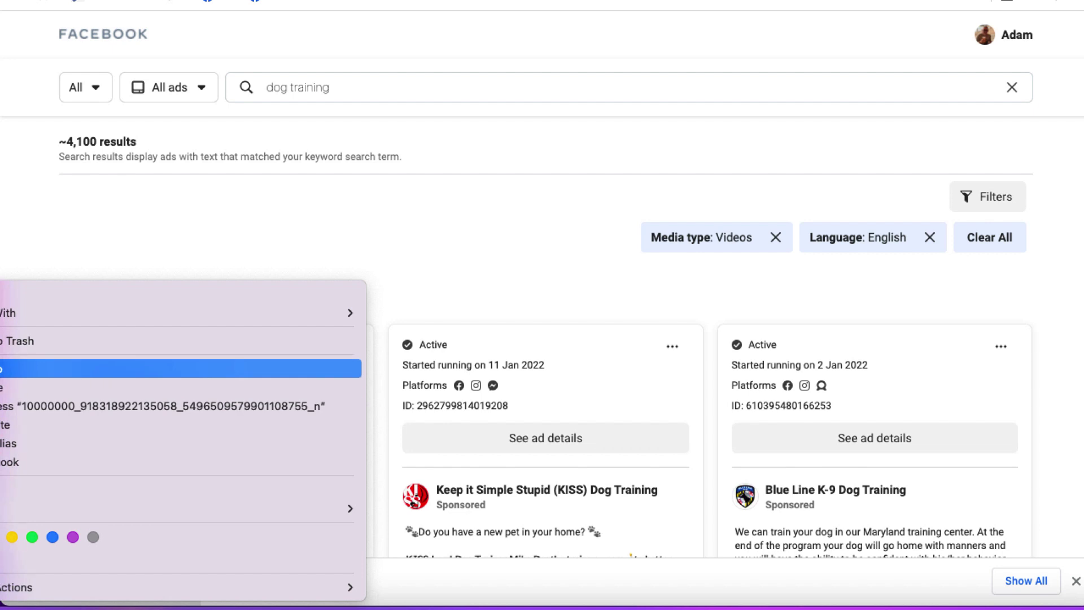
- Append '.mp4' to the downloaded file's name in Get Info and confirm adding the extension
click(19, 66)
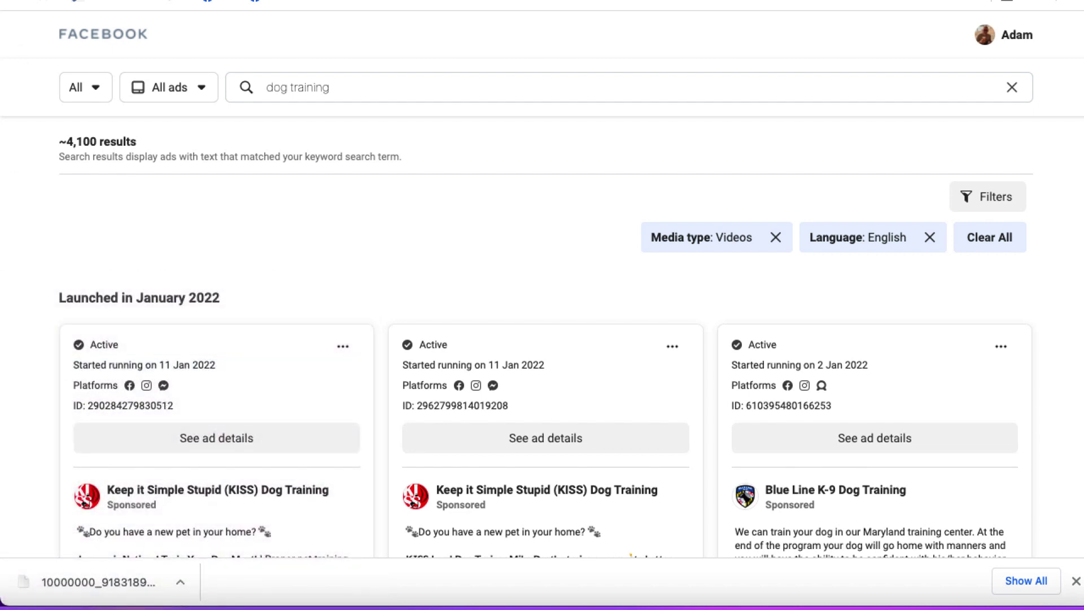
drag(3, 34, 425, 52)
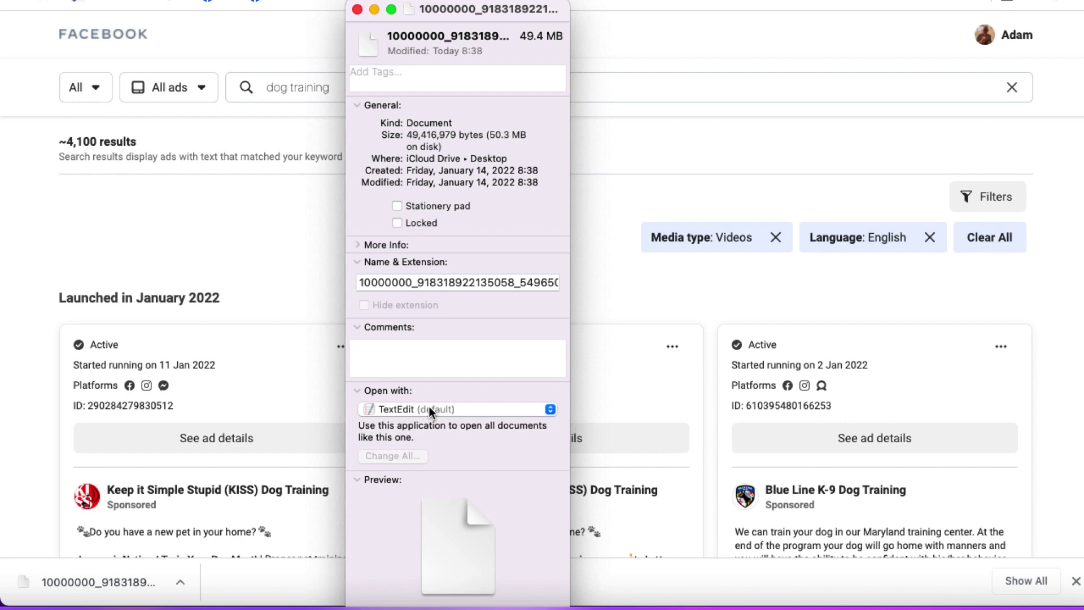
click(456, 283)
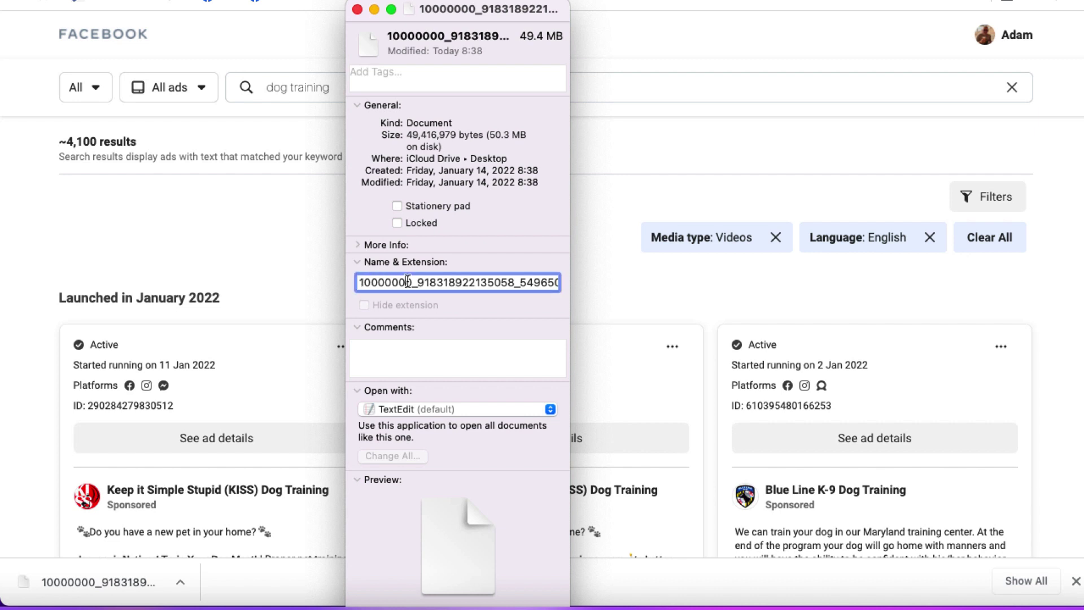
drag(406, 282, 582, 280)
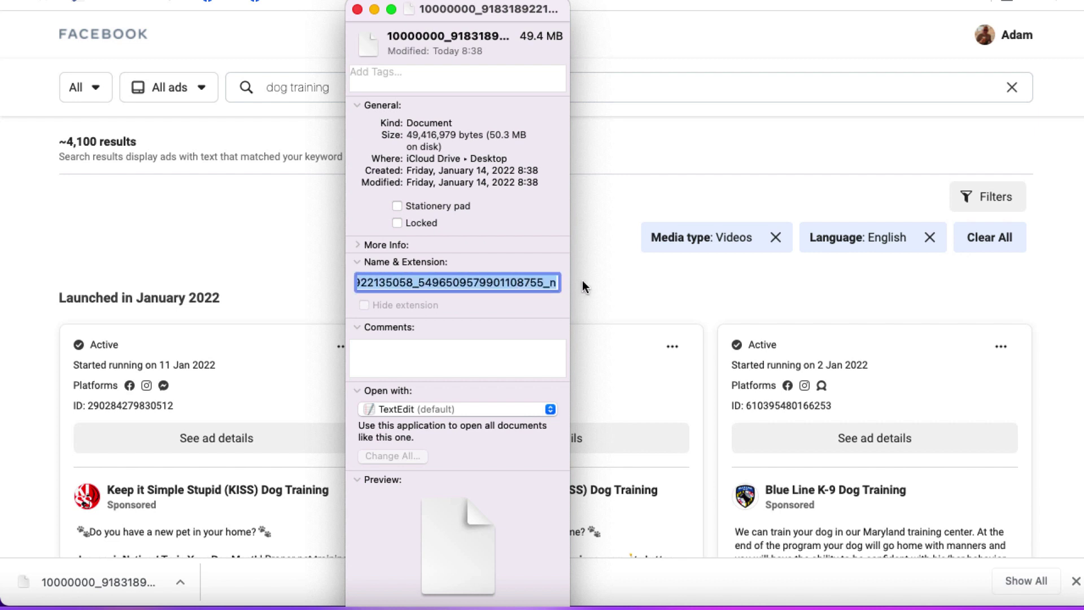
click(553, 288)
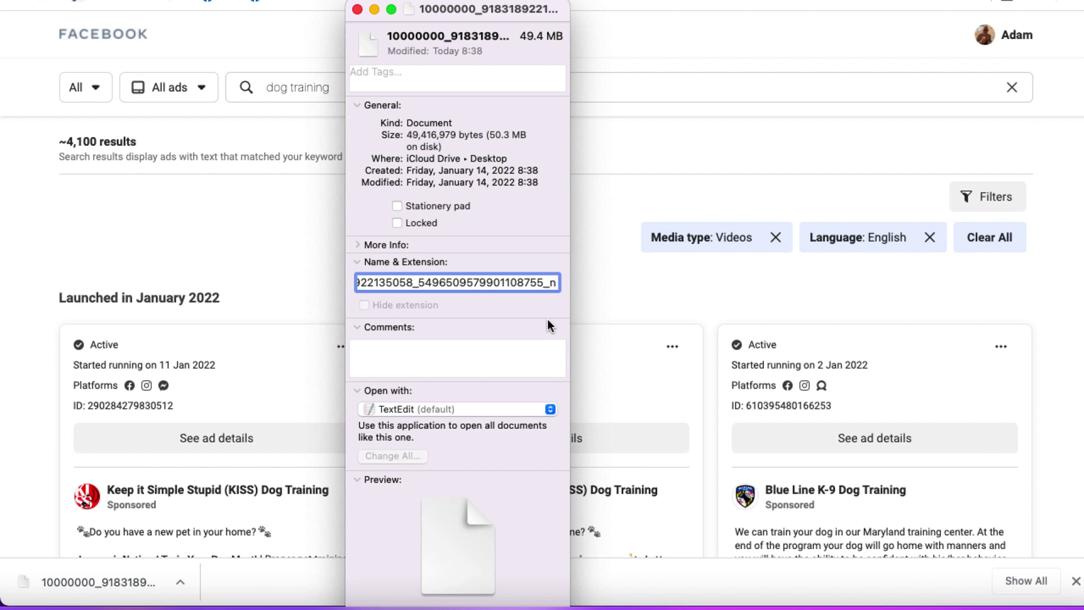
text(.m)
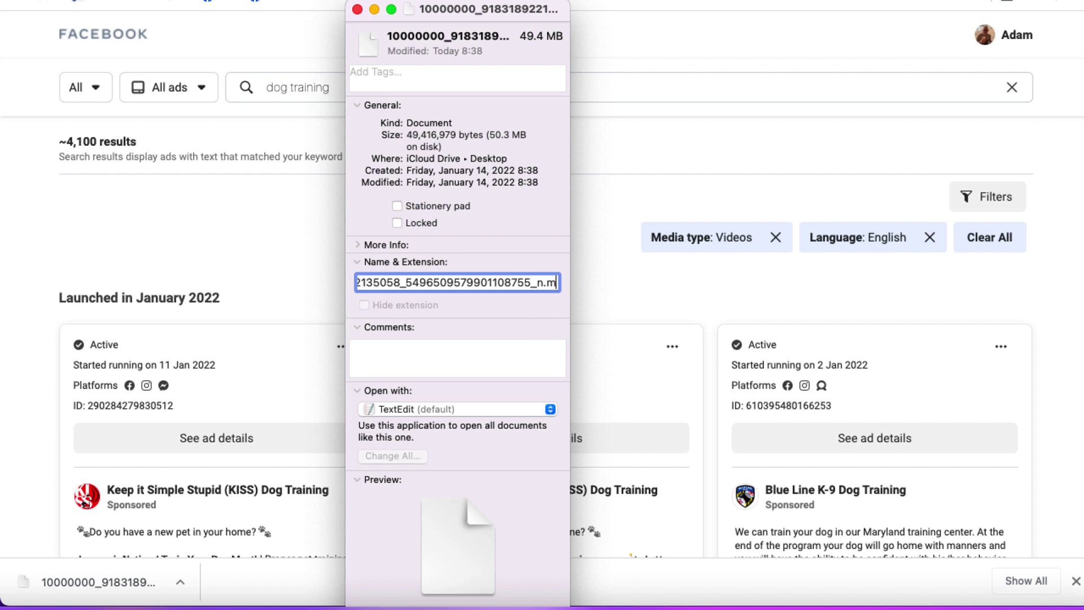
text(p4)
key(Return)
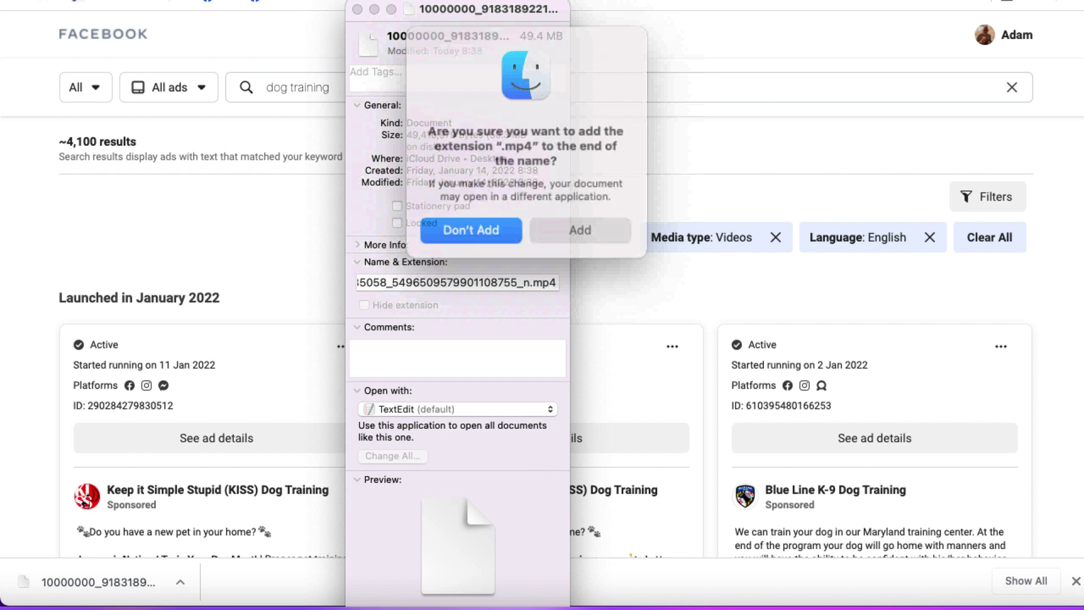
click(582, 222)
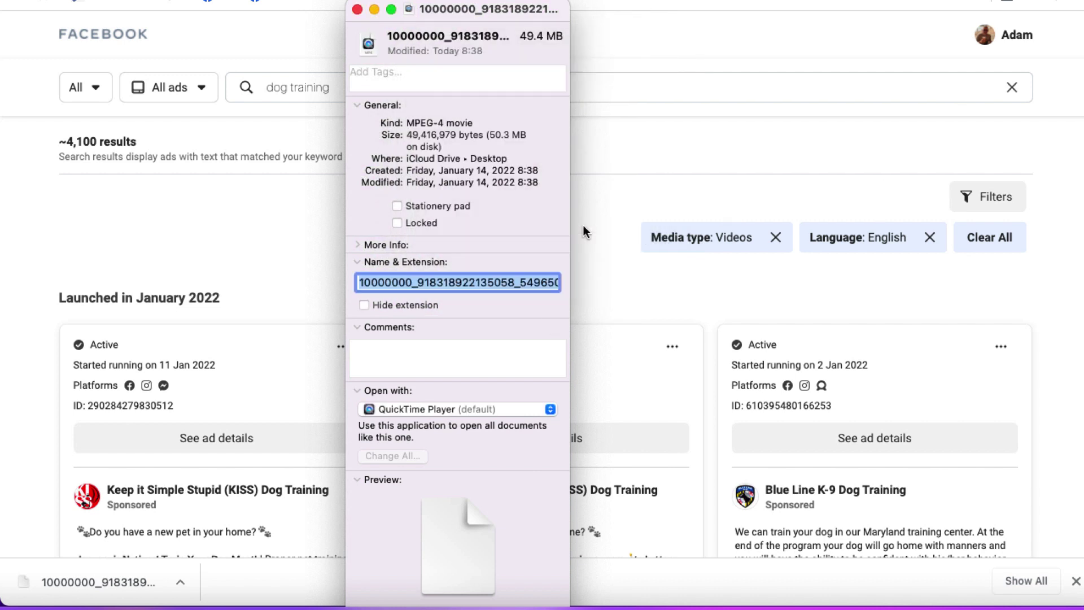
- Open the renamed .mp4 file with QuickTime Player from its context menu
mouse_move(430, 509)
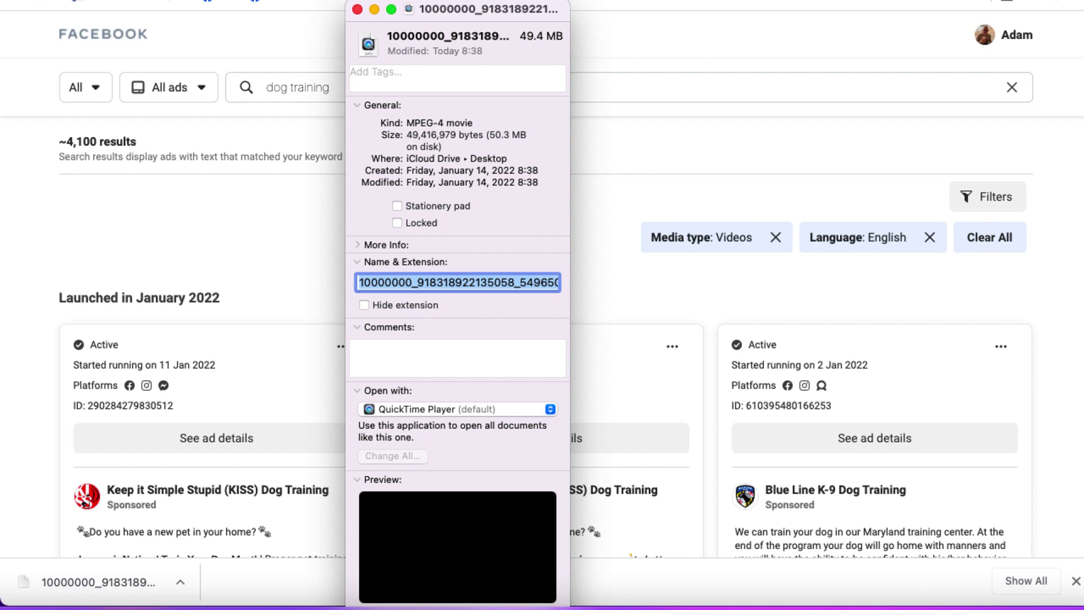
right_click(1, 260)
mouse_move(28, 285)
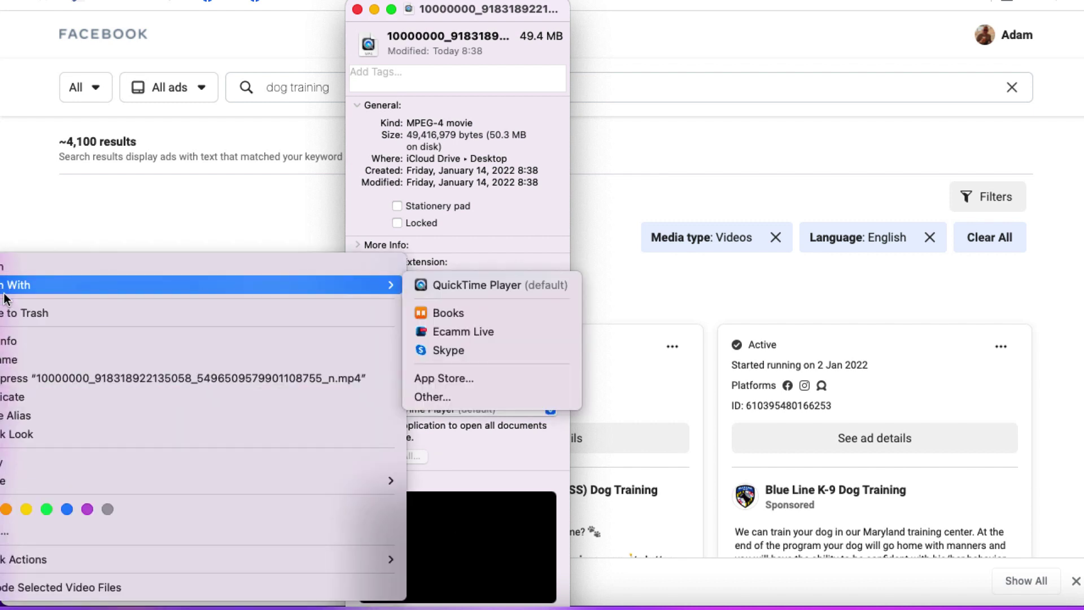
click(438, 283)
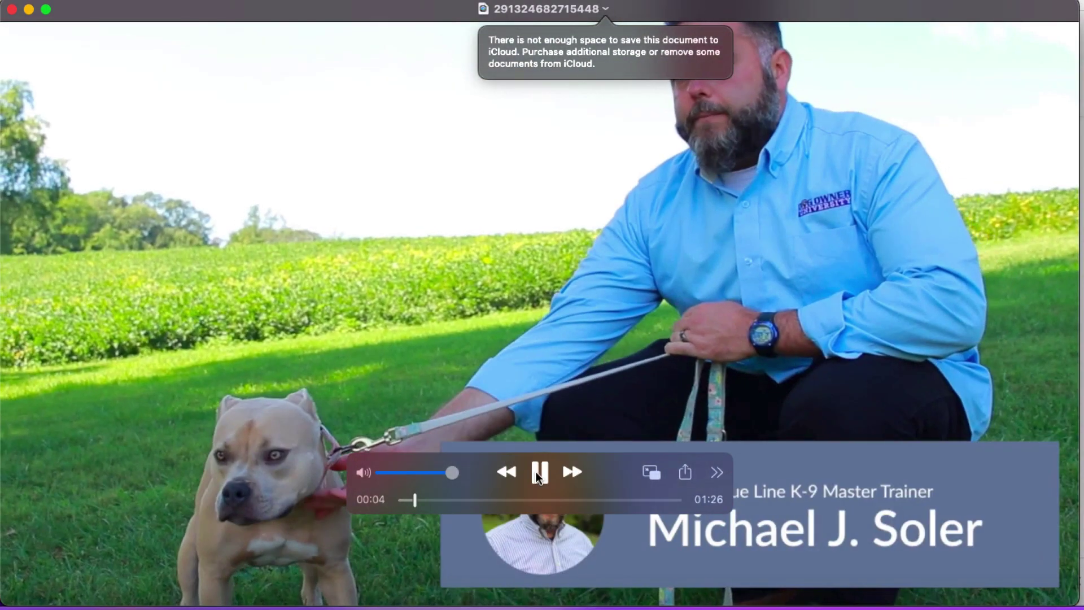
- Pause the Blue Line K-9 ad video at 0:05 on the master trainer's title card
click(538, 473)
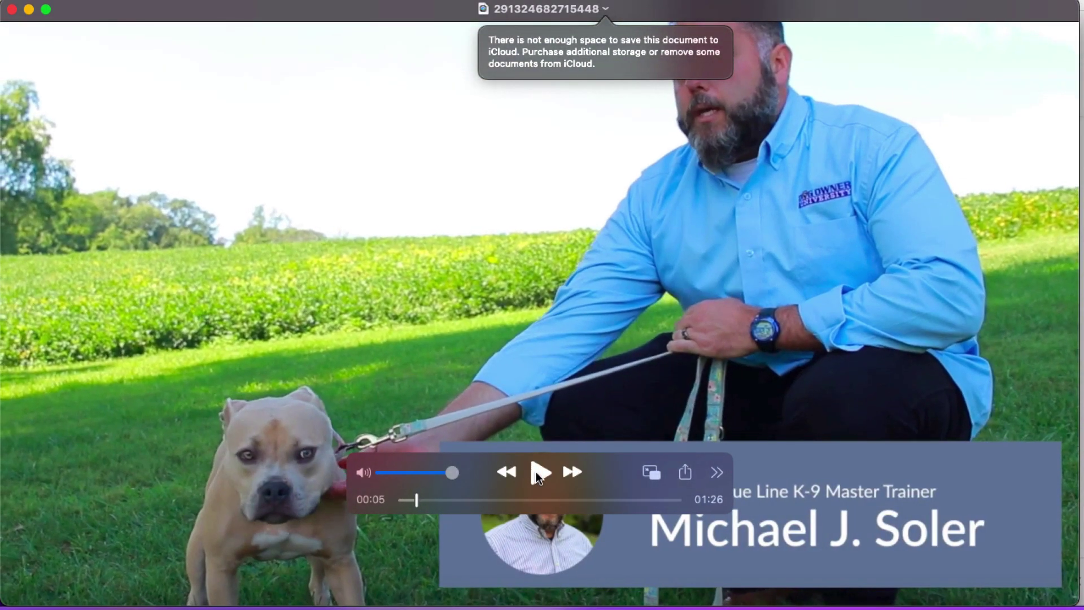